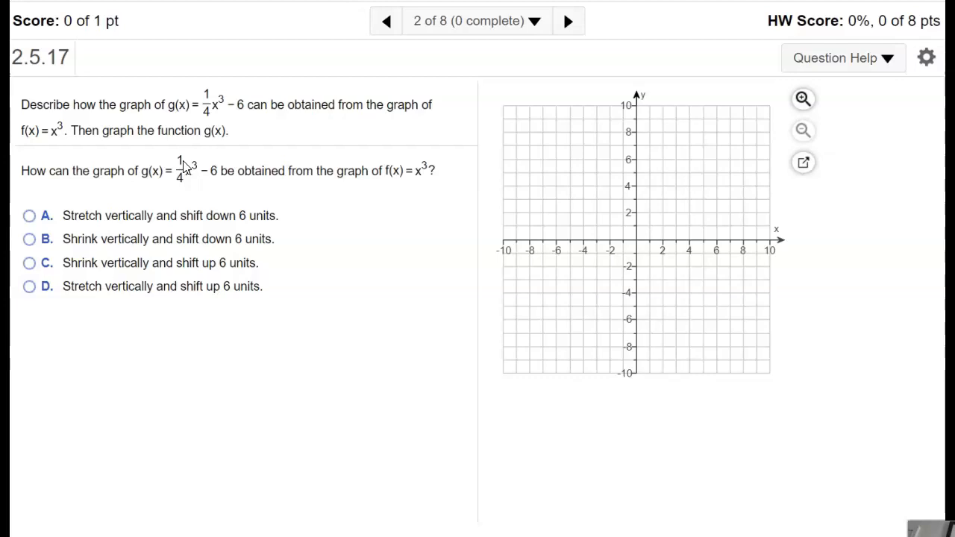
Answer the transformation question with option B, "Shrink vertically and shift down 6 units", and submit it for checking.
left_click(30, 240)
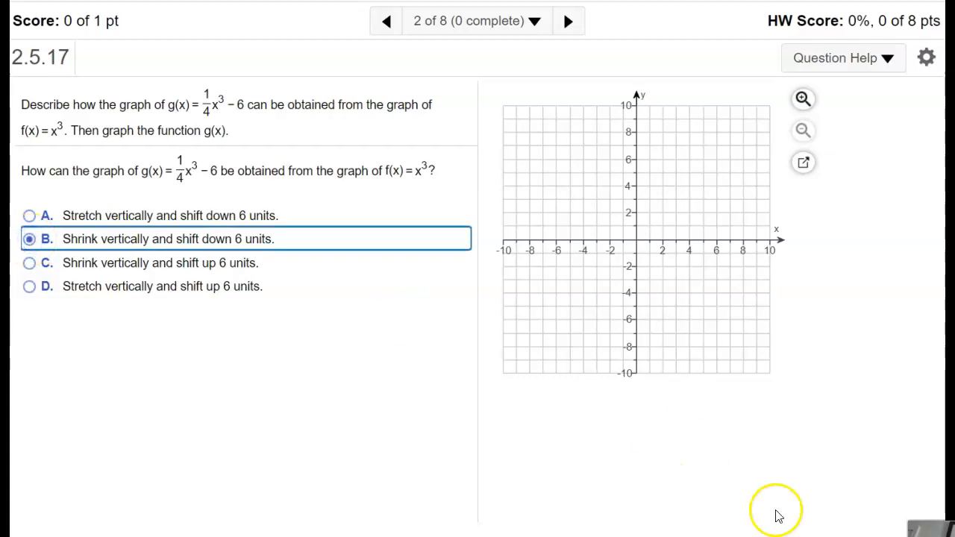
left_click(836, 535)
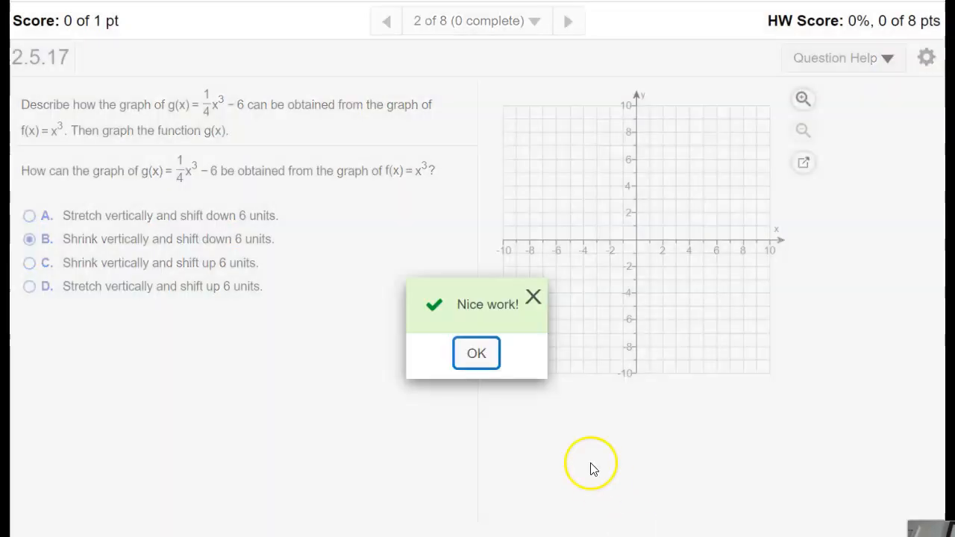
left_click(472, 366)
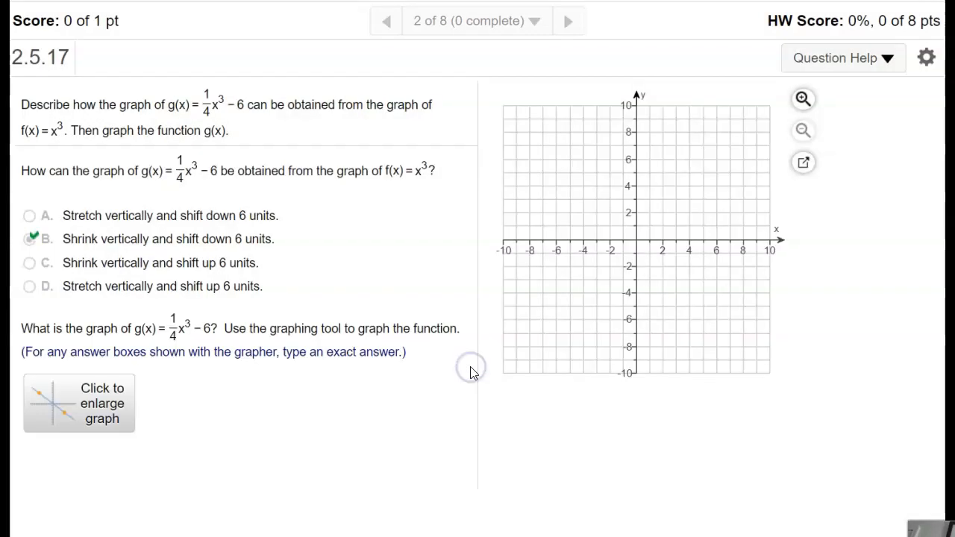
Enlarge the graphing tool for g(x) = 1/4 x³ − 6 and choose the X cubed tool.
left_click(108, 401)
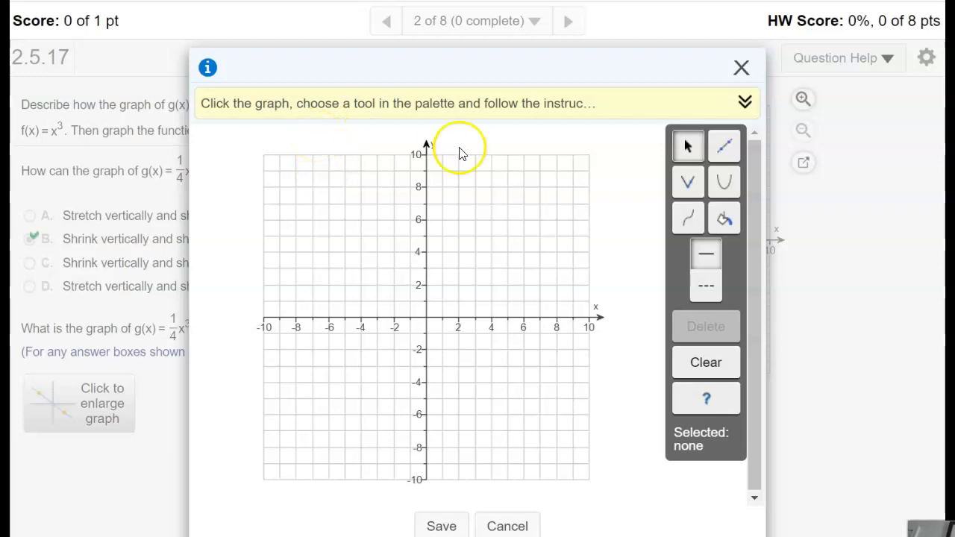
left_click(421, 256)
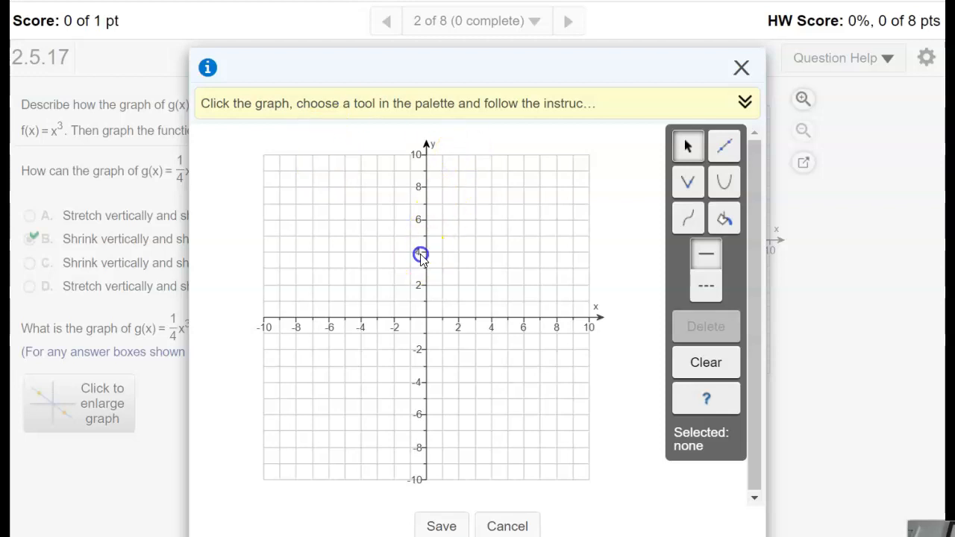
left_click(401, 292)
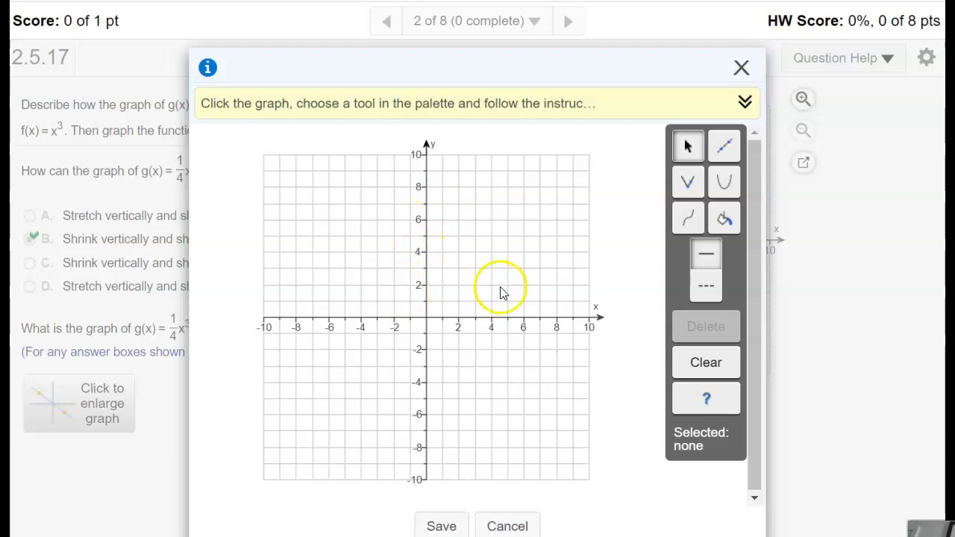
left_click(686, 221)
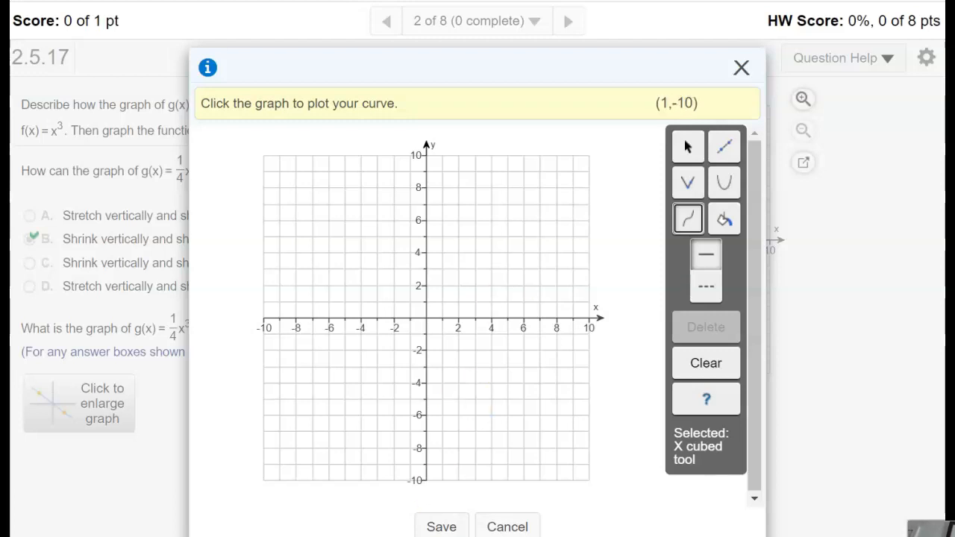
Launch TI-SmartView CE for the TI-84 Plus Family and arrange its window over the homework page.
key("super")
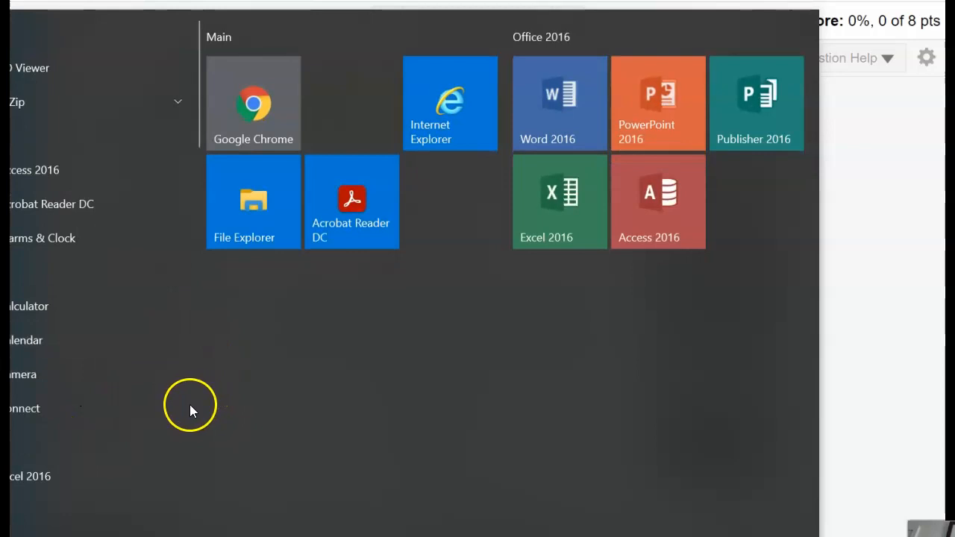
mouse_move(200, 440)
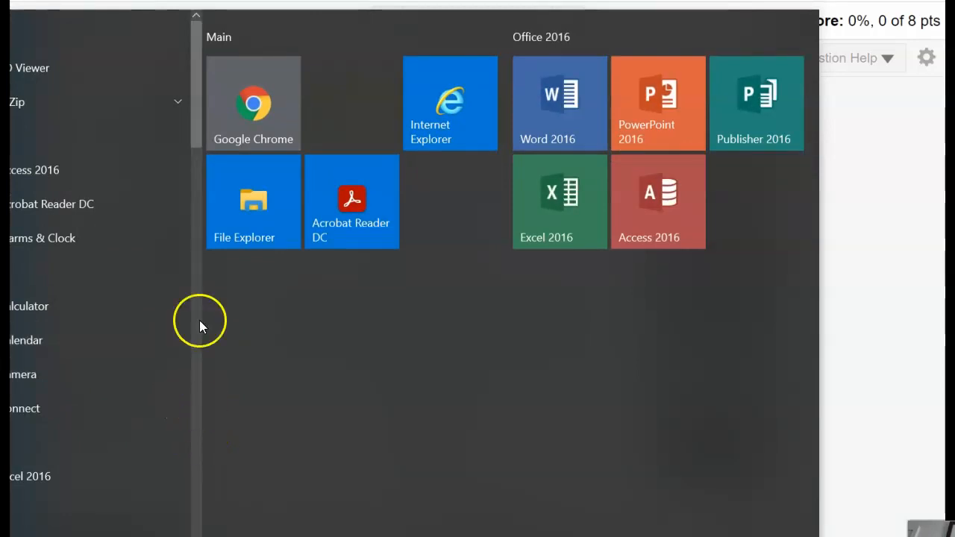
left_click(199, 403)
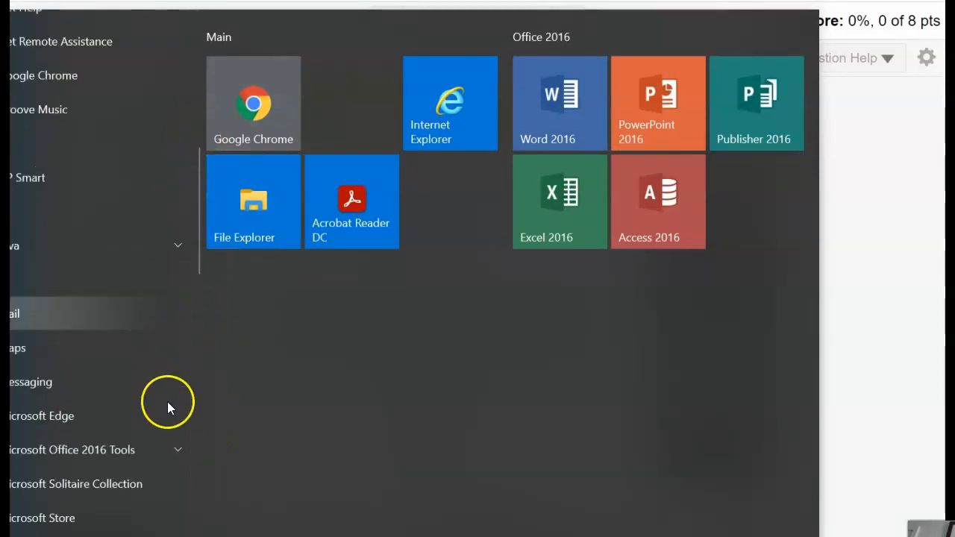
left_click(195, 530)
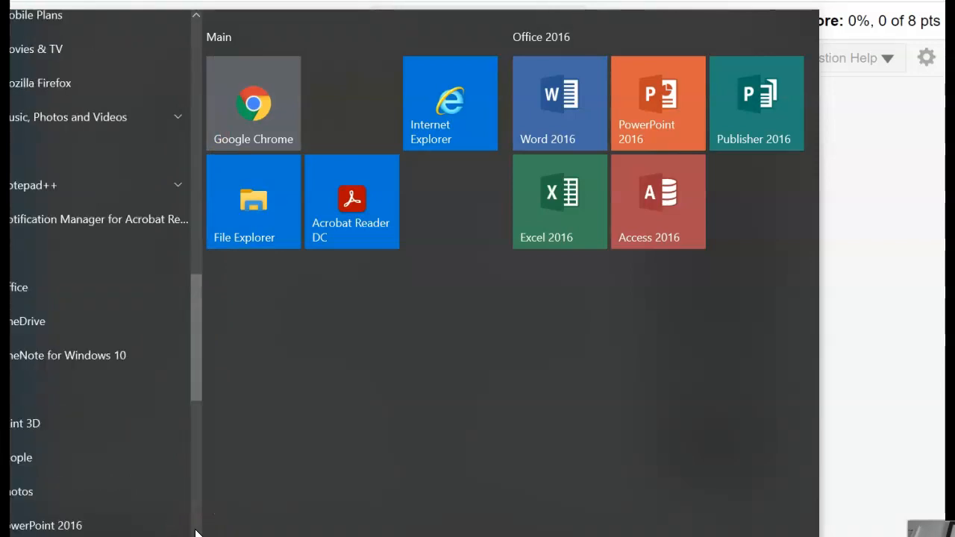
left_click(195, 531)
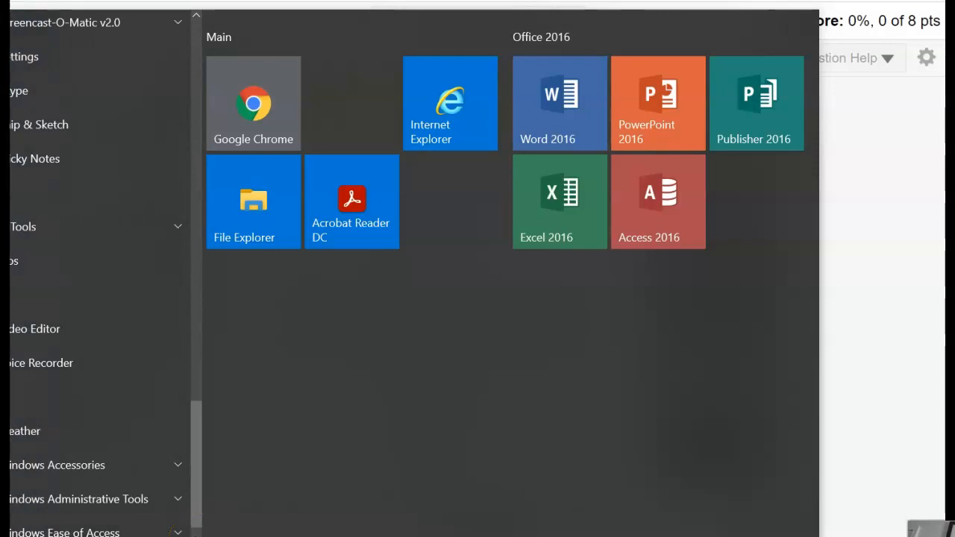
left_click(53, 236)
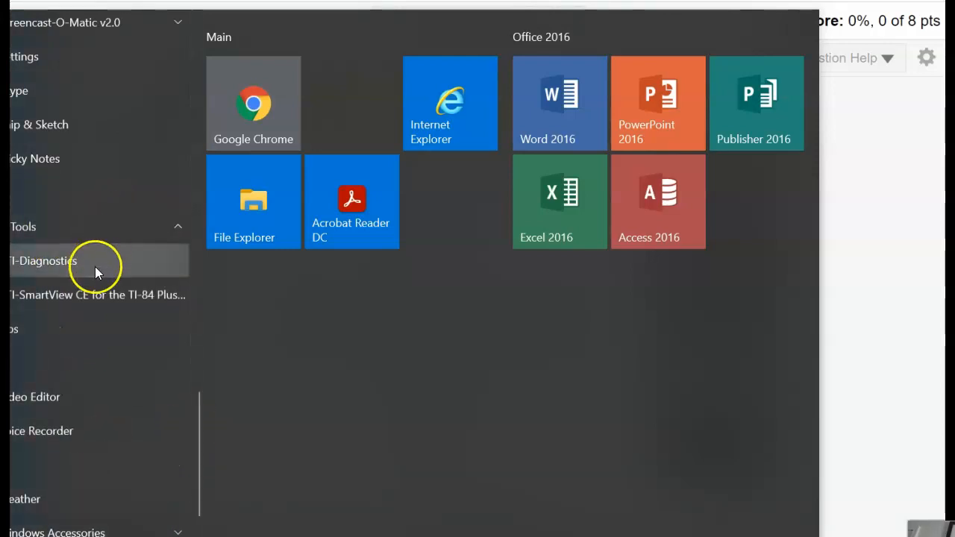
left_click(83, 294)
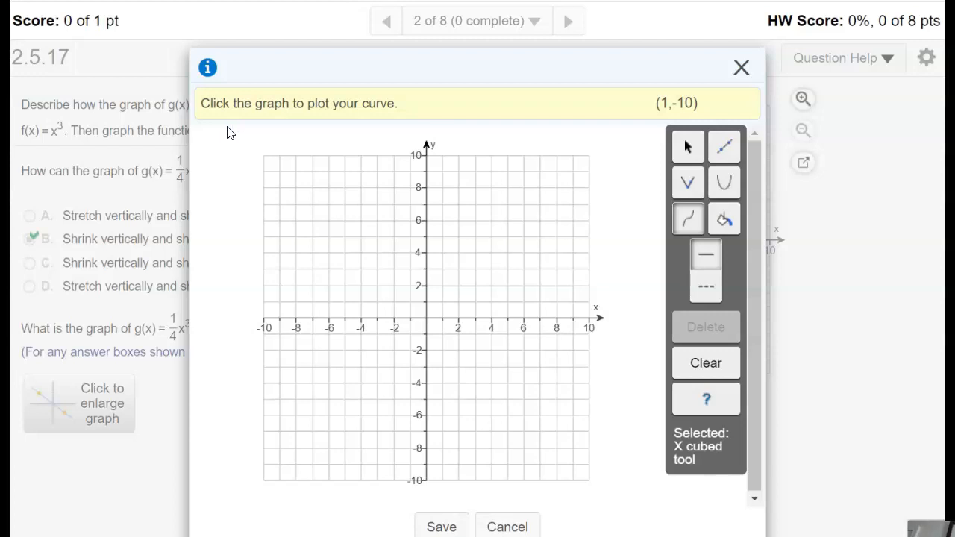
left_click(166, 62)
left_click(121, 43)
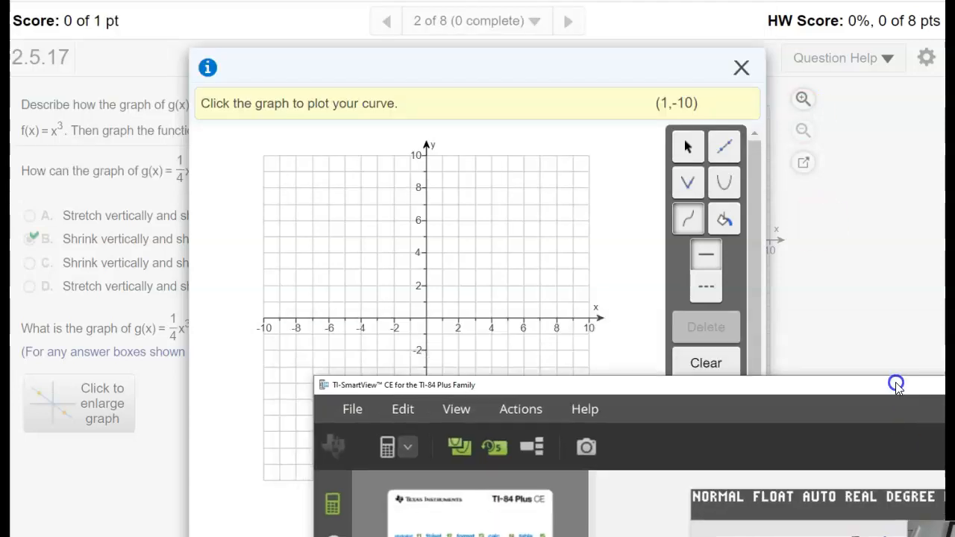
left_click_drag(895, 383, 638, 8)
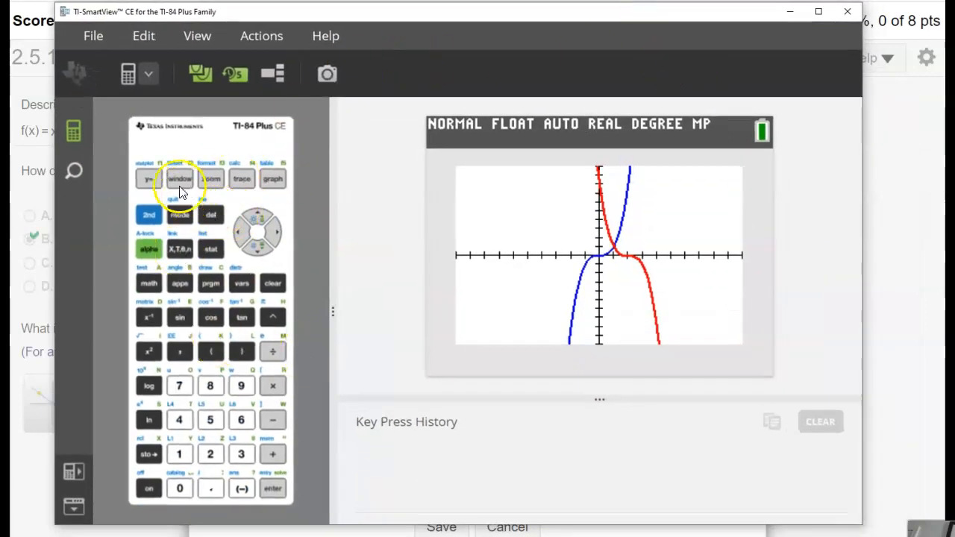
Clear the existing Y1 and Y2 functions in the calculator's equation editor and return to Y1.
left_click(152, 184)
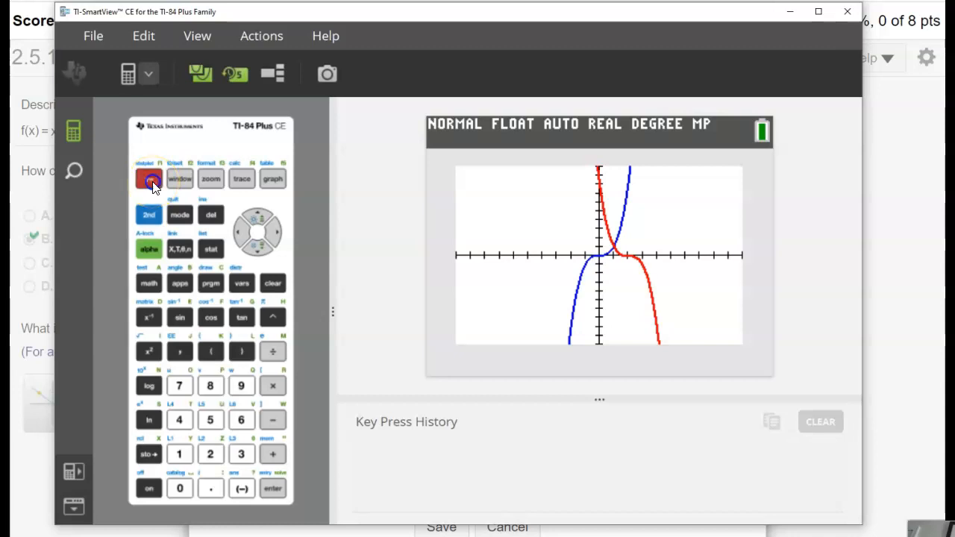
left_click(273, 284)
left_click(257, 248)
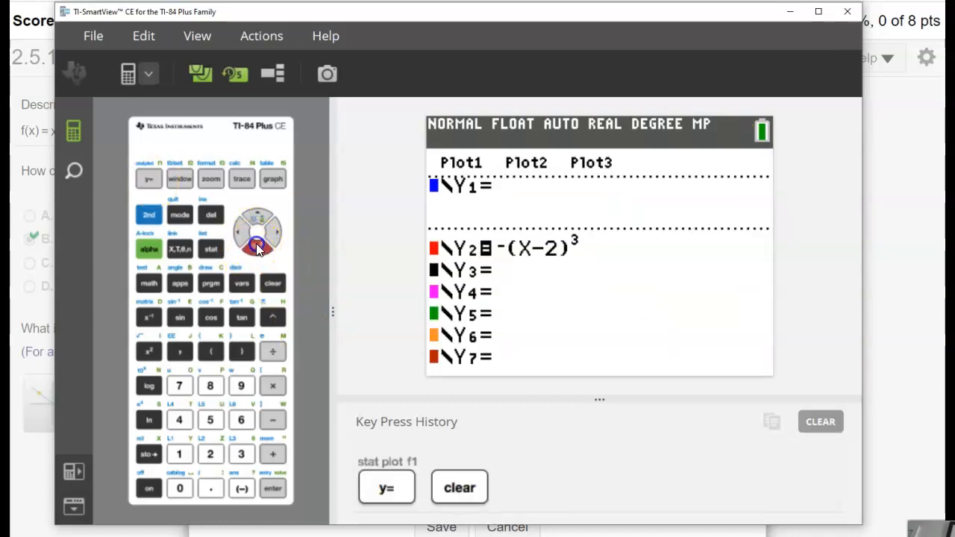
left_click(270, 282)
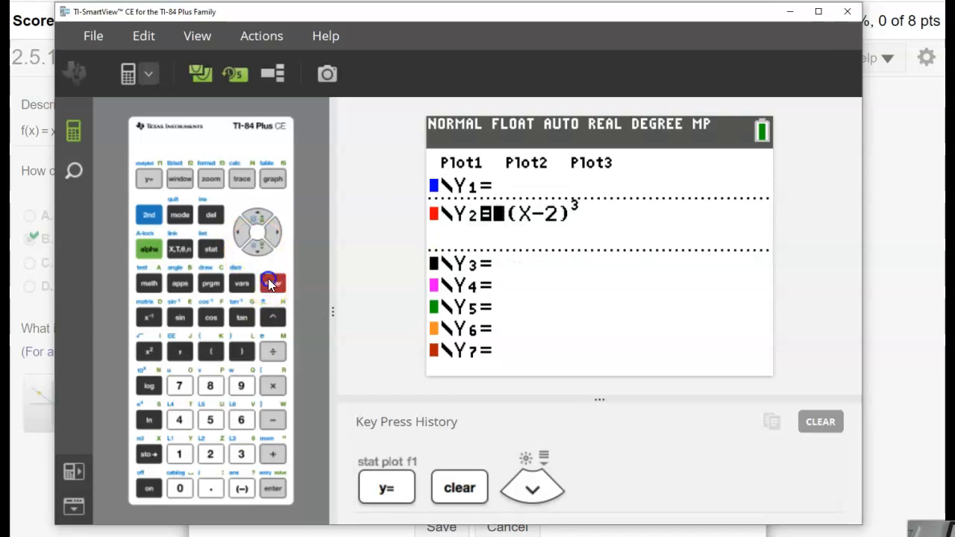
left_click(255, 218)
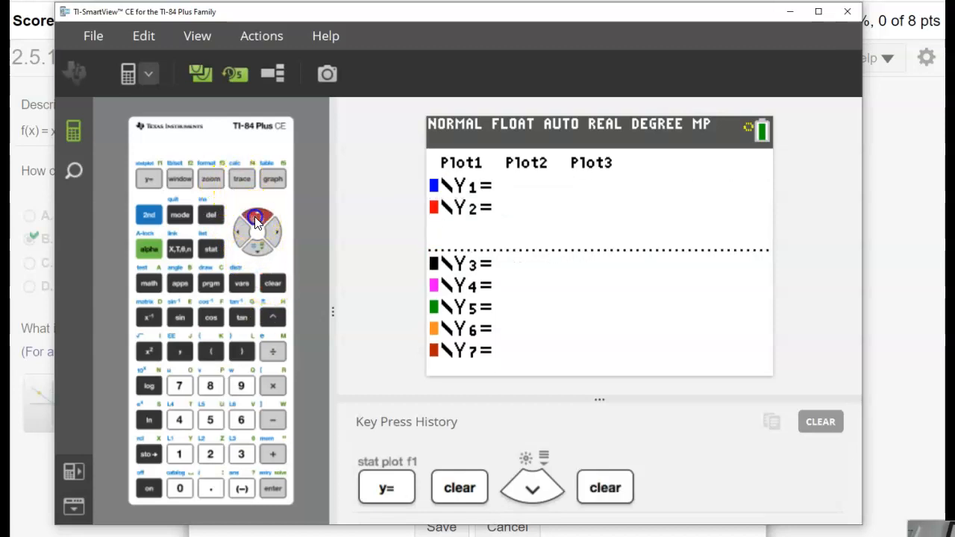
Begin Y1 with the stacked fraction 1/4 using the n/d fraction template.
left_click(149, 251)
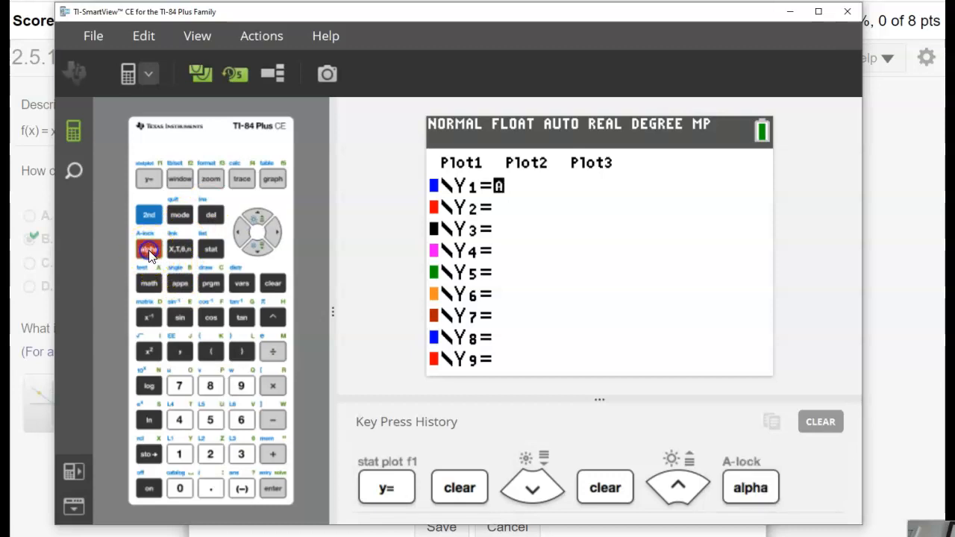
left_click(147, 176)
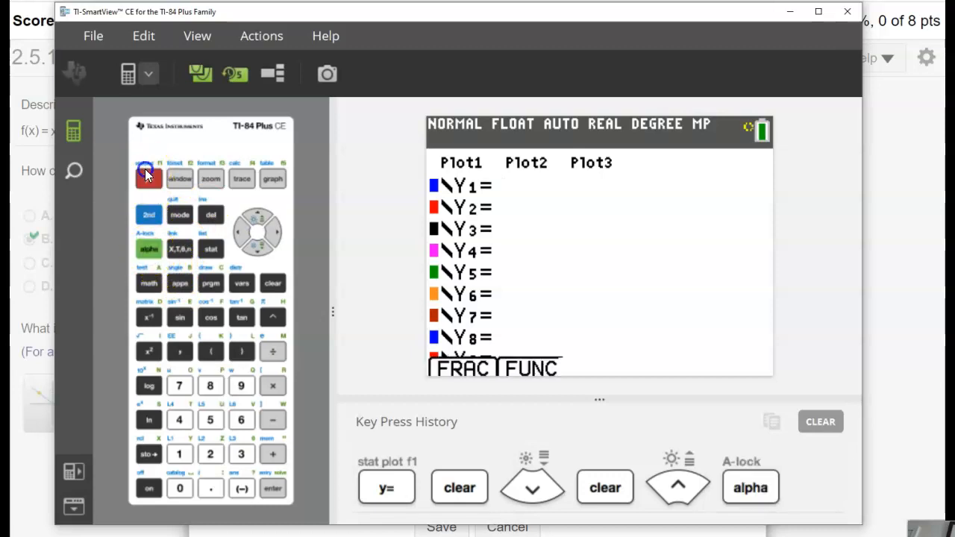
left_click(273, 489)
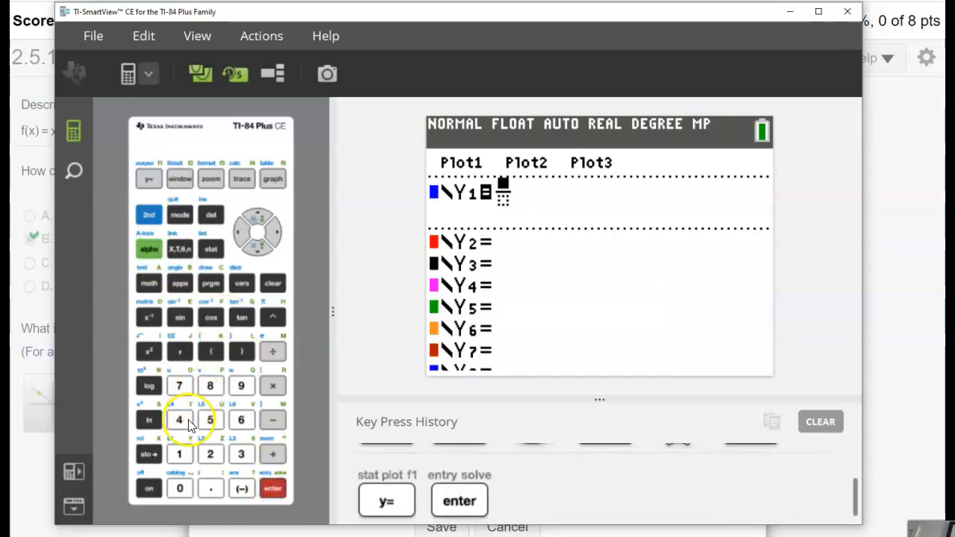
left_click(185, 449)
left_click(257, 247)
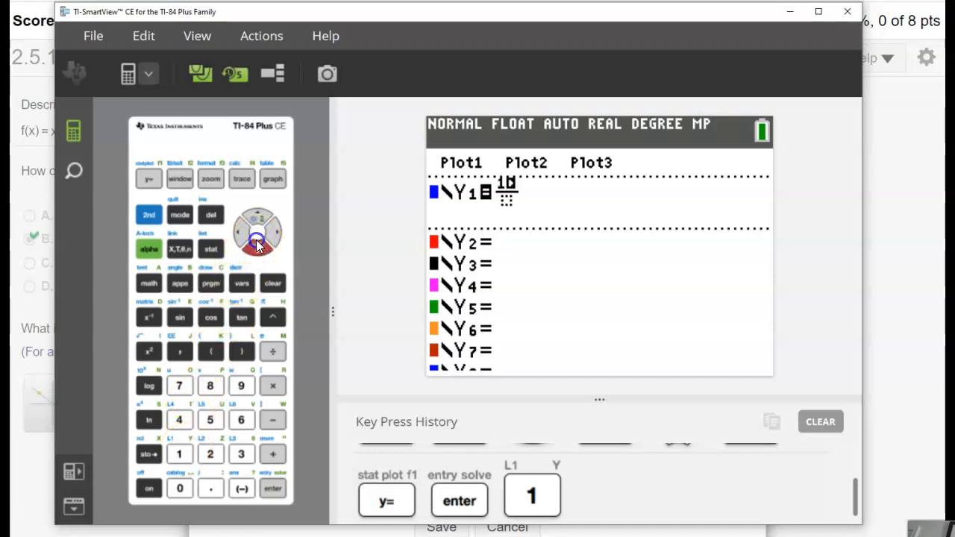
left_click(179, 420)
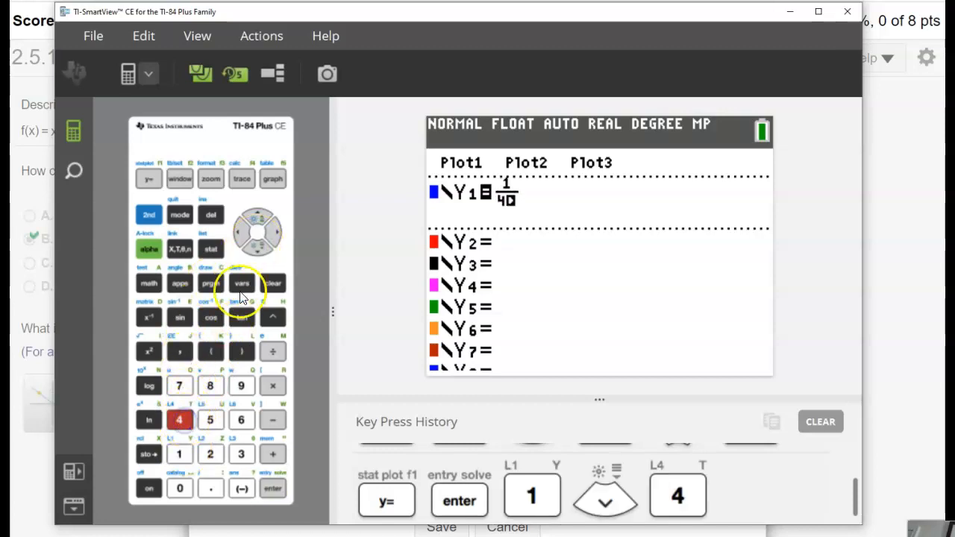
left_click(274, 233)
Complete Y1 by adding X cubed minus 6 after the fraction.
left_click(179, 248)
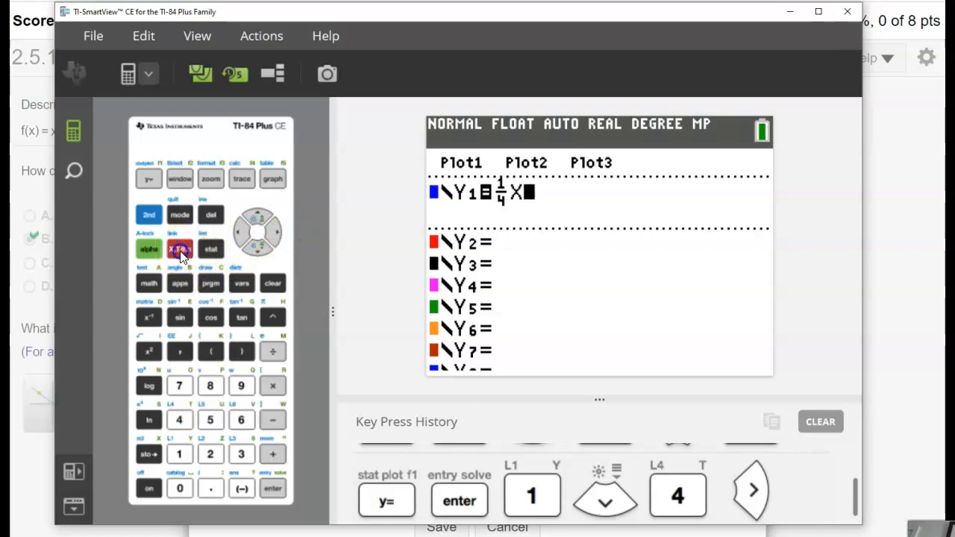
left_click(273, 317)
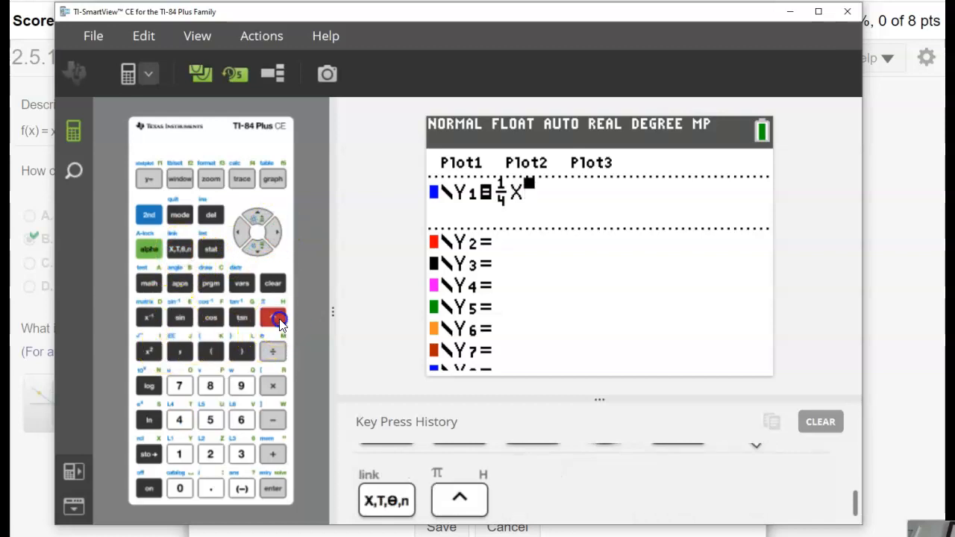
left_click(241, 454)
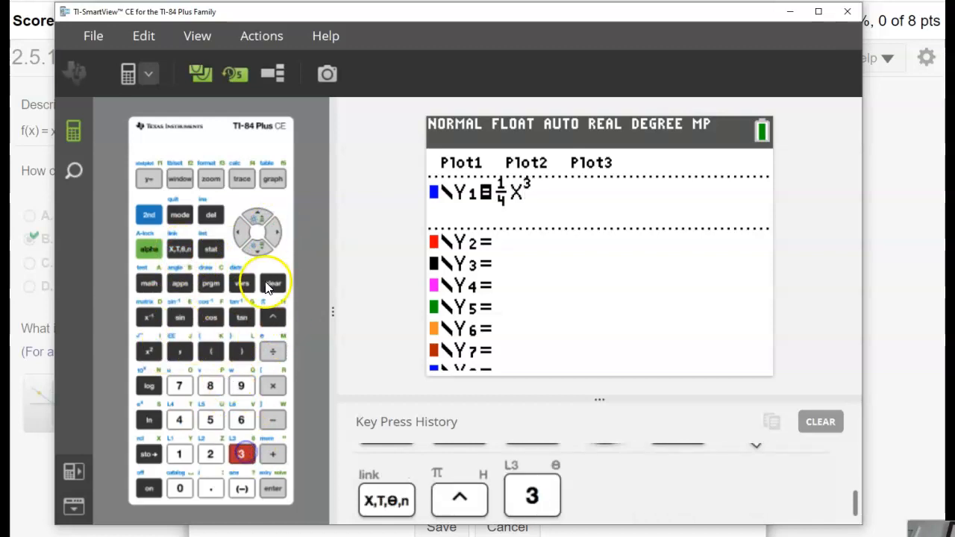
left_click(276, 233)
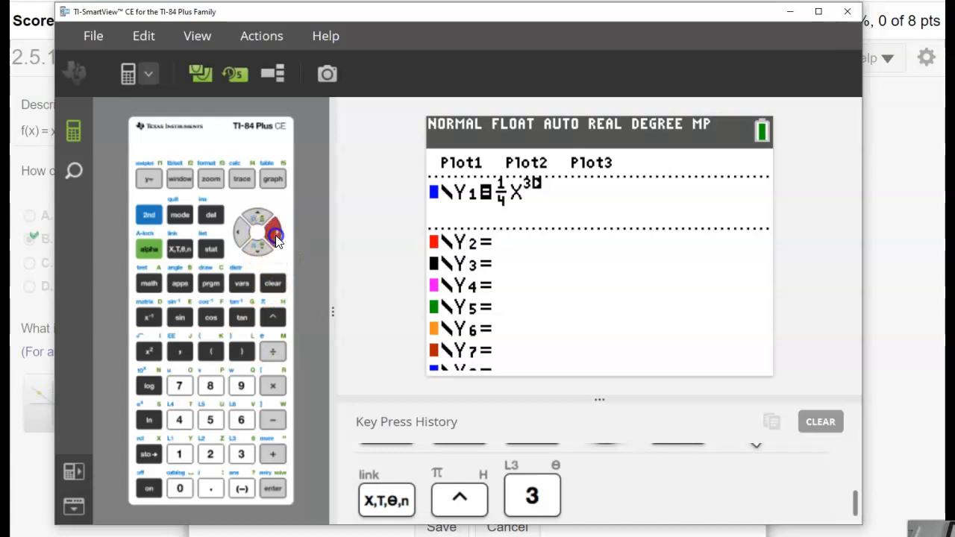
left_click(272, 420)
left_click(241, 420)
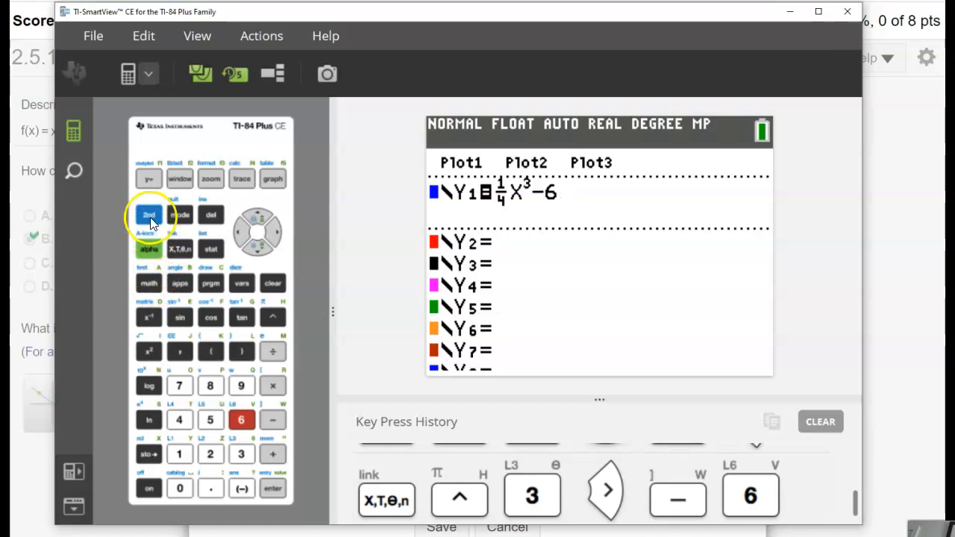
Set the calculator's screen view mode to GRAPH-TABLE and display the function's graph with its table.
left_click(180, 215)
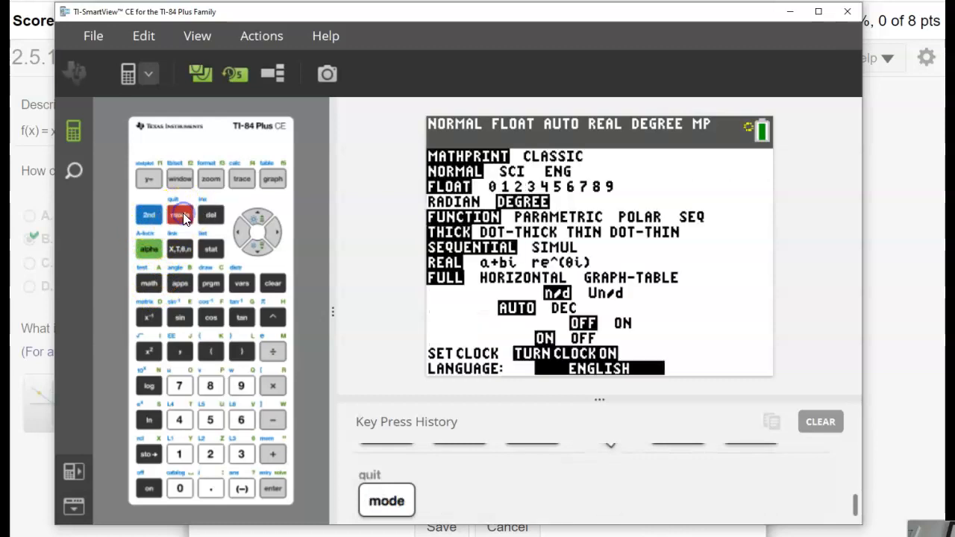
left_click(260, 249)
left_click(260, 249)
left_click(260, 249)
left_click(260, 250)
left_click(261, 249)
left_click(261, 249)
left_click(261, 250)
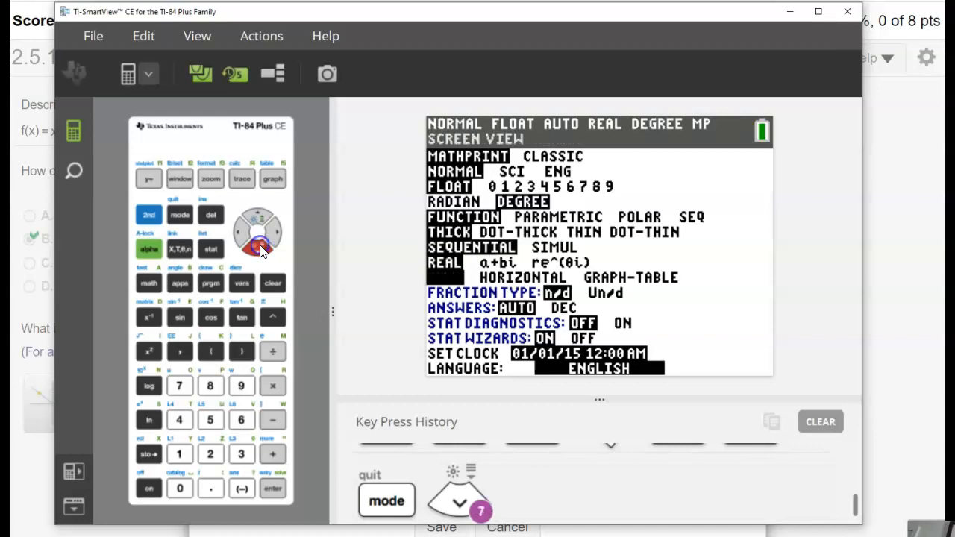
left_click(274, 230)
left_click(274, 230)
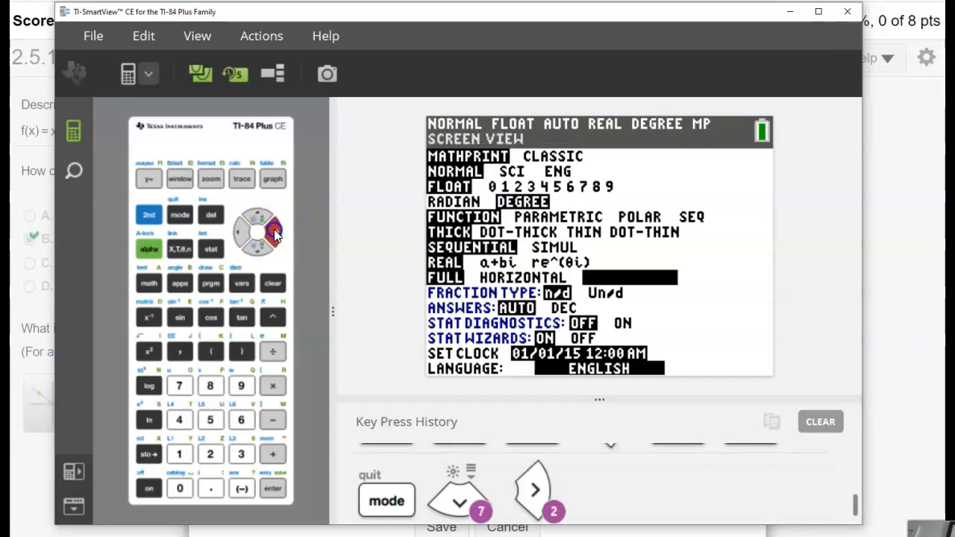
left_click(274, 490)
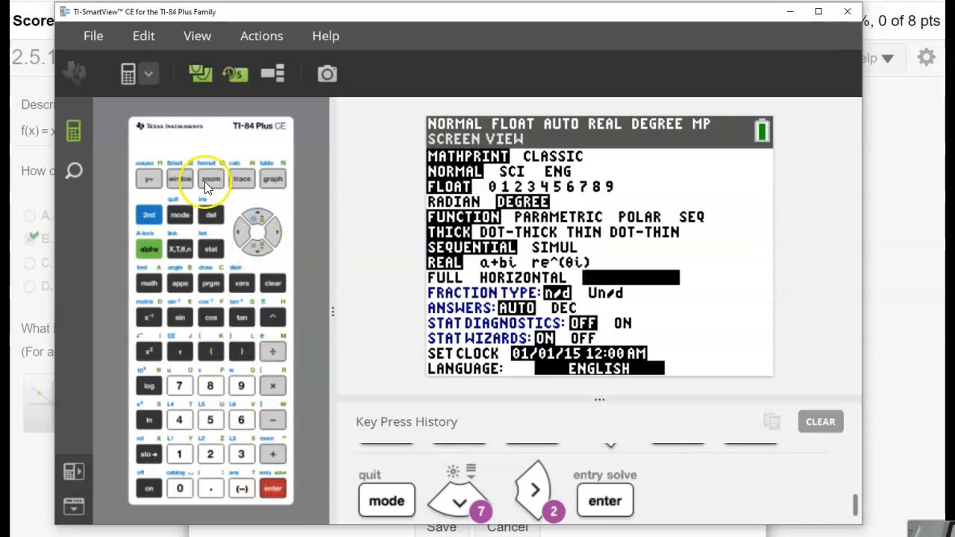
left_click(148, 214)
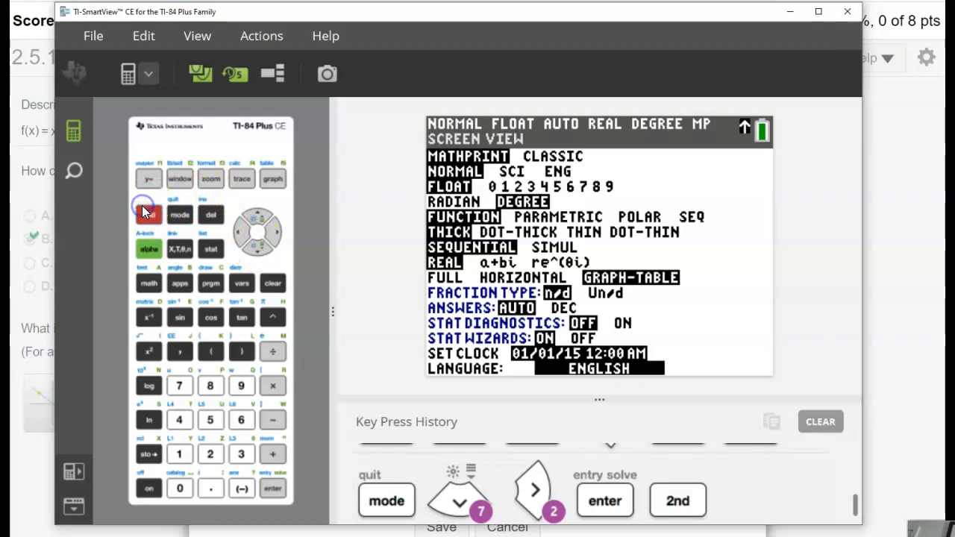
left_click(272, 179)
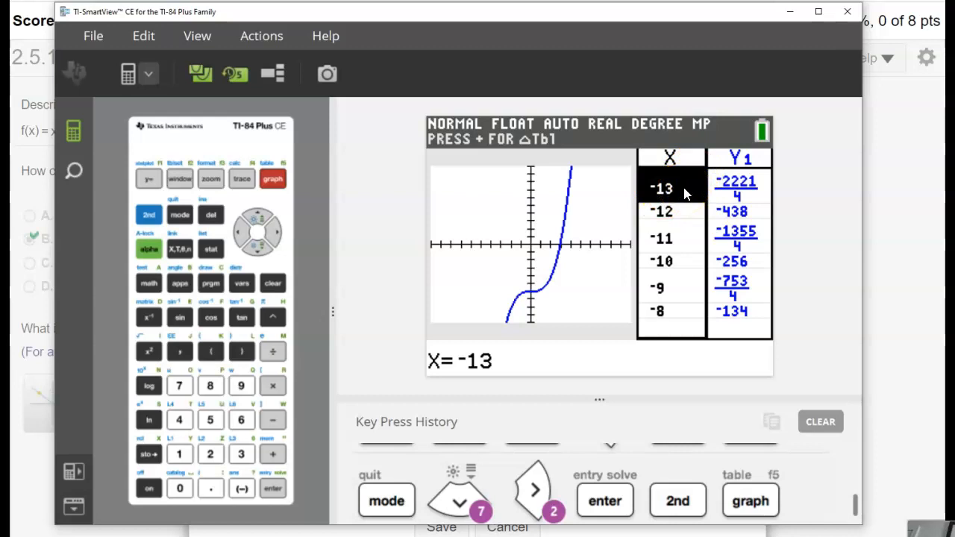
Browse the Y1 table from X = −13 up to X = 5 to examine the function's values.
left_click(262, 249)
left_click(262, 249)
left_click(261, 249)
left_click(261, 249)
left_click(262, 249)
left_click(261, 249)
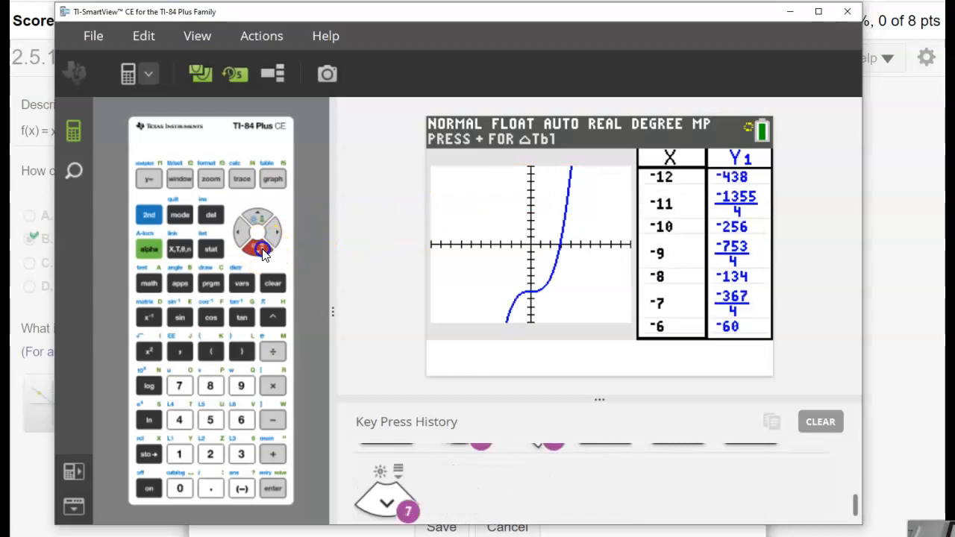
left_click(261, 249)
left_click(262, 249)
left_click(262, 249)
left_click(261, 249)
left_click(261, 250)
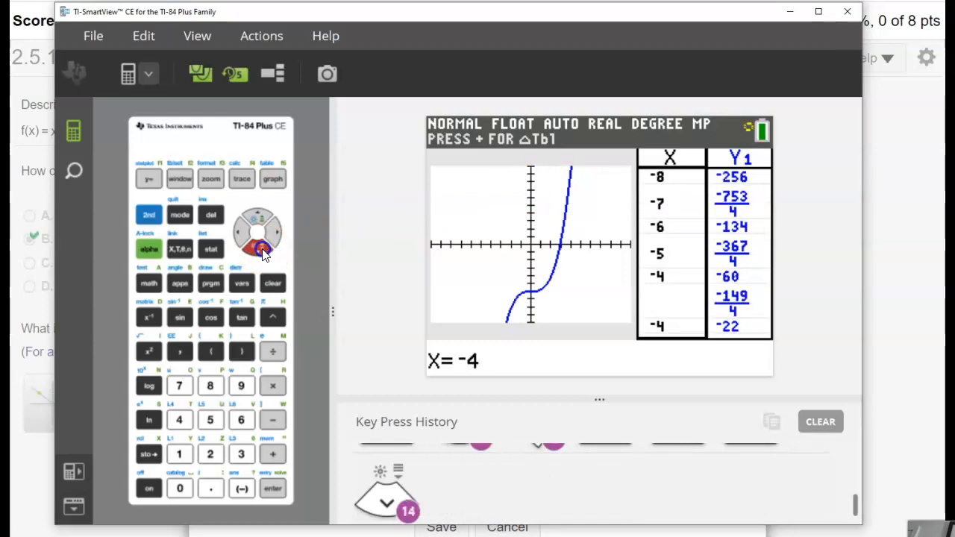
left_click(261, 249)
left_click(262, 249)
left_click(261, 249)
left_click(261, 249)
left_click(262, 250)
left_click(262, 250)
left_click(262, 249)
key("Down")
key("Down")
key("Down")
key("Down")
key("Down")
key("Down")
key("Down")
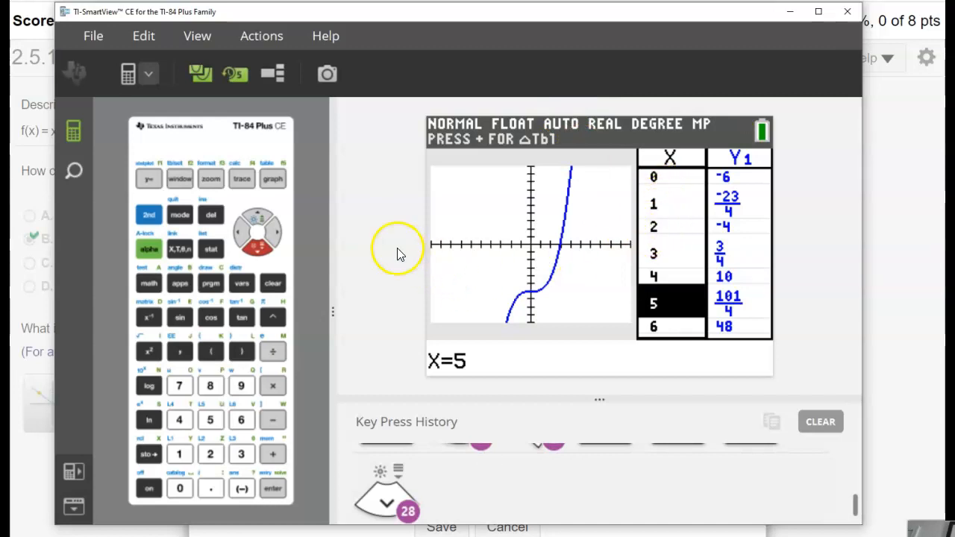
Go back through the table from X = 5 to X = −2, checking for integer points to plot.
left_click(258, 215)
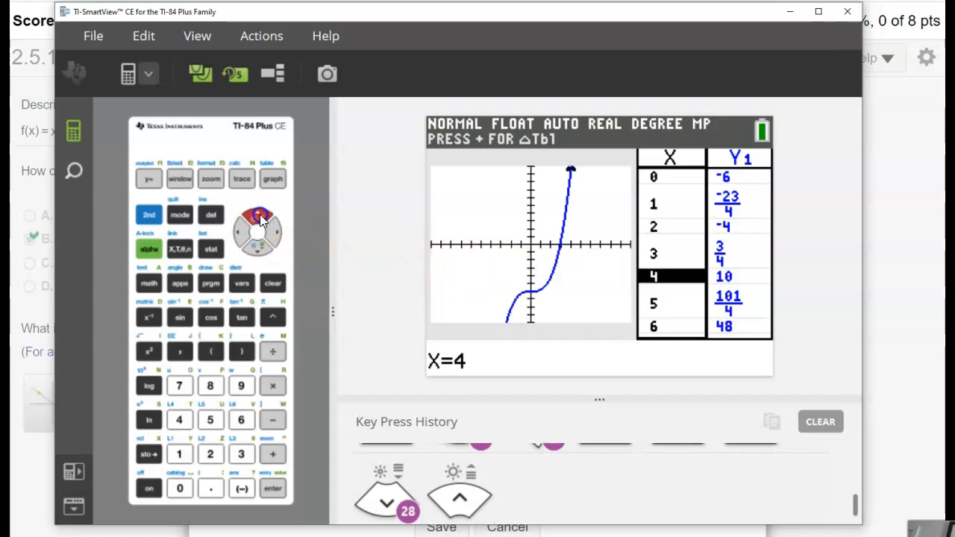
left_click(258, 216)
left_click(258, 215)
left_click(258, 215)
left_click(258, 216)
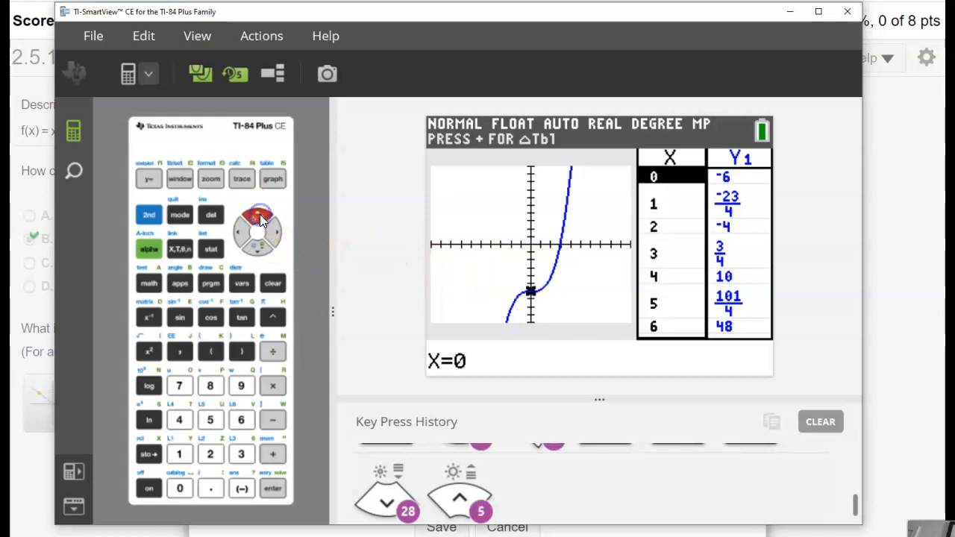
left_click(258, 216)
left_click(259, 215)
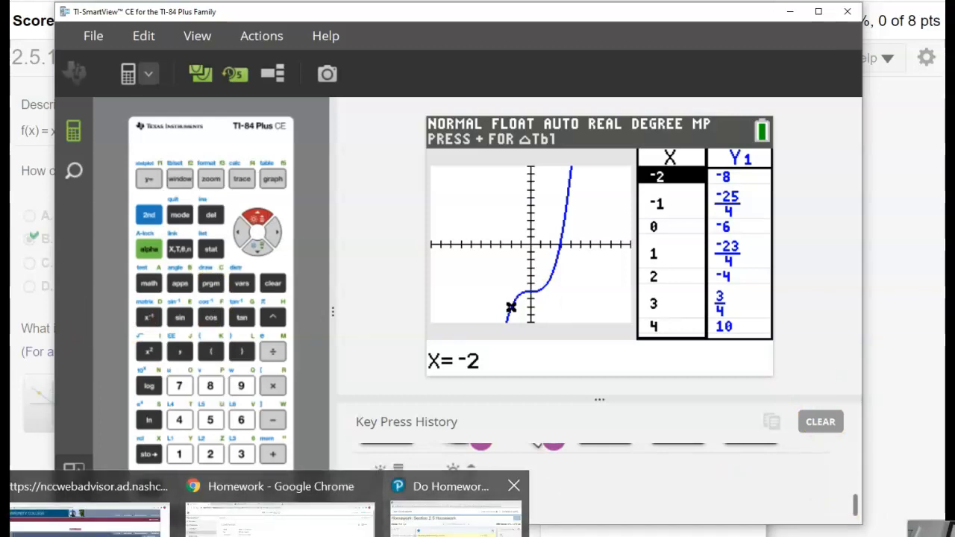
Switch from the calculator emulator back to the homework's graphing window.
left_click(439, 522)
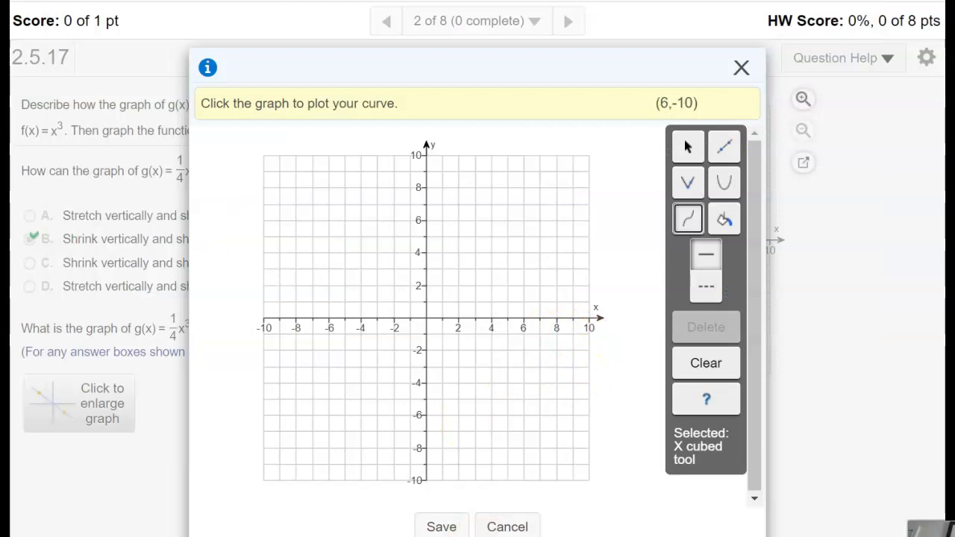
left_click(485, 527)
left_click(798, 28)
left_click_drag(742, 13, 954, 1)
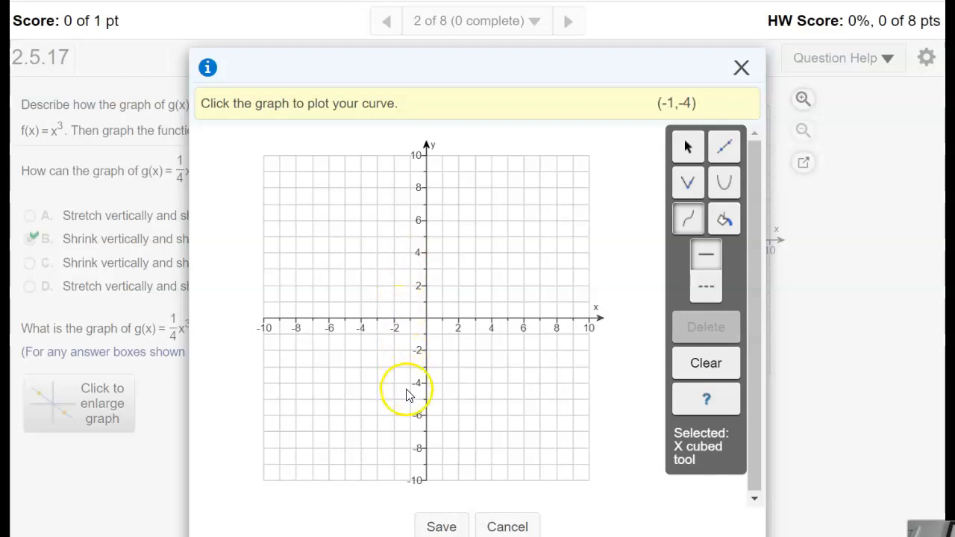
left_click(395, 447)
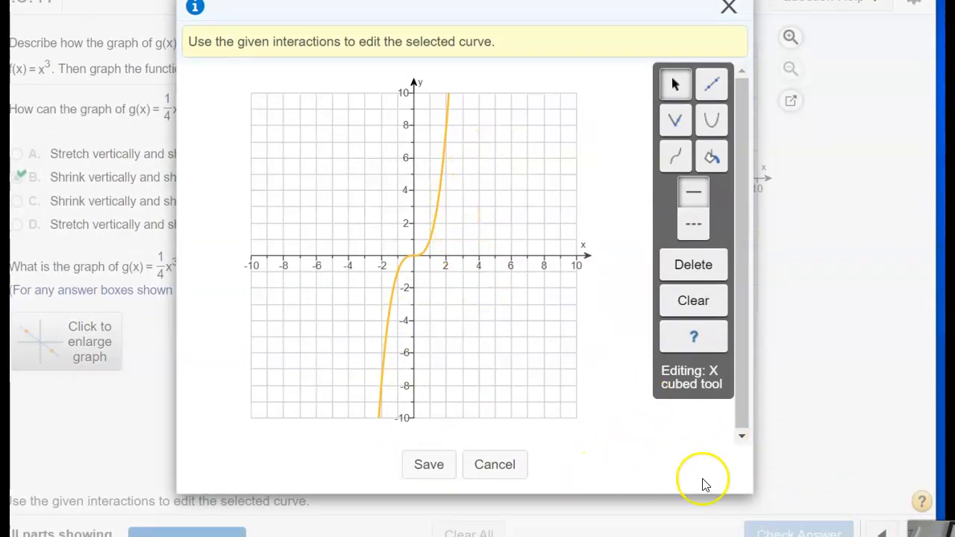
mouse_move(381, 536)
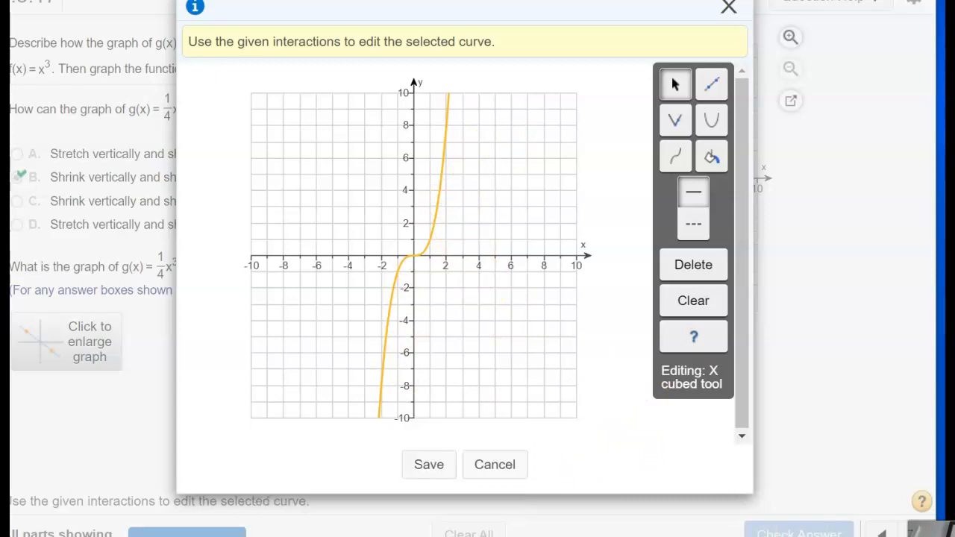
mouse_move(239, 536)
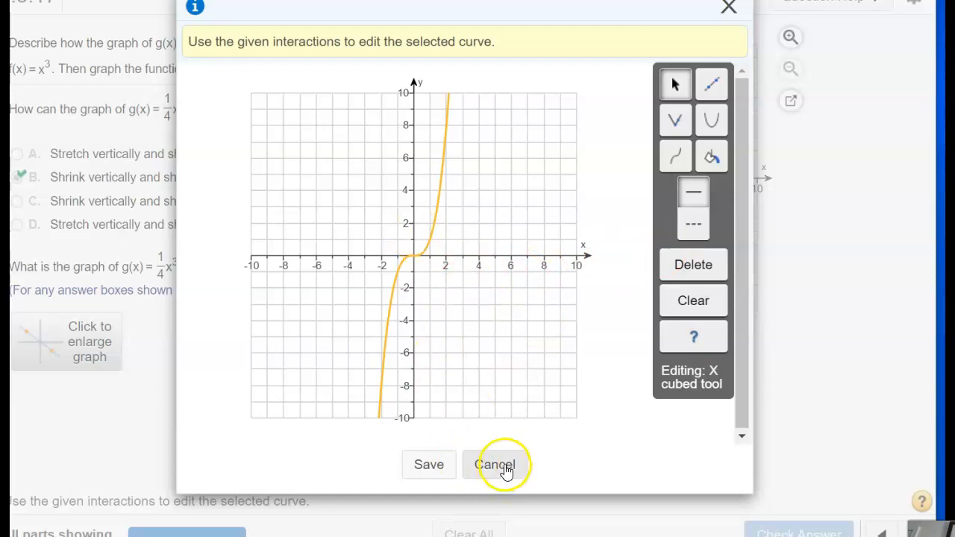
left_click(689, 267)
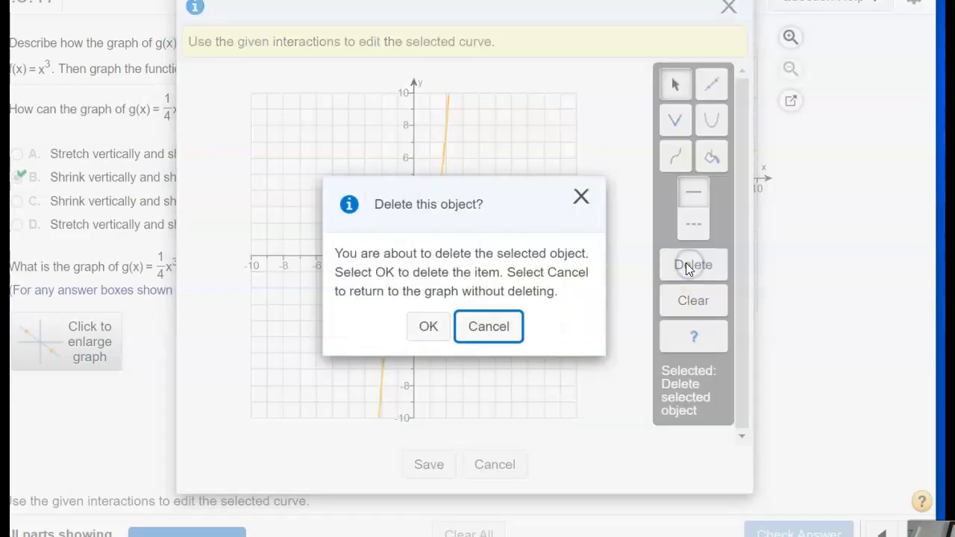
left_click(430, 328)
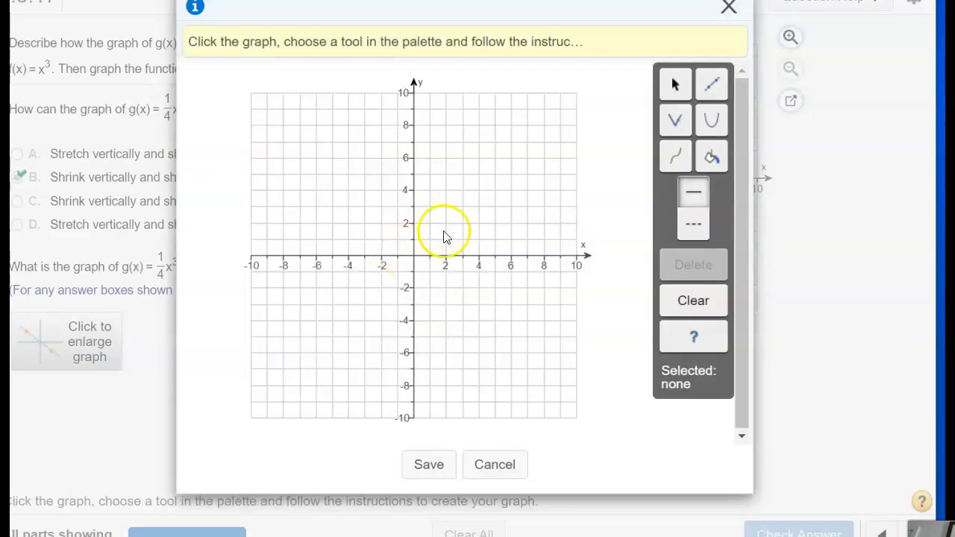
Plot a new cubic curve on the empty grid with the X cubed tool.
left_click(675, 157)
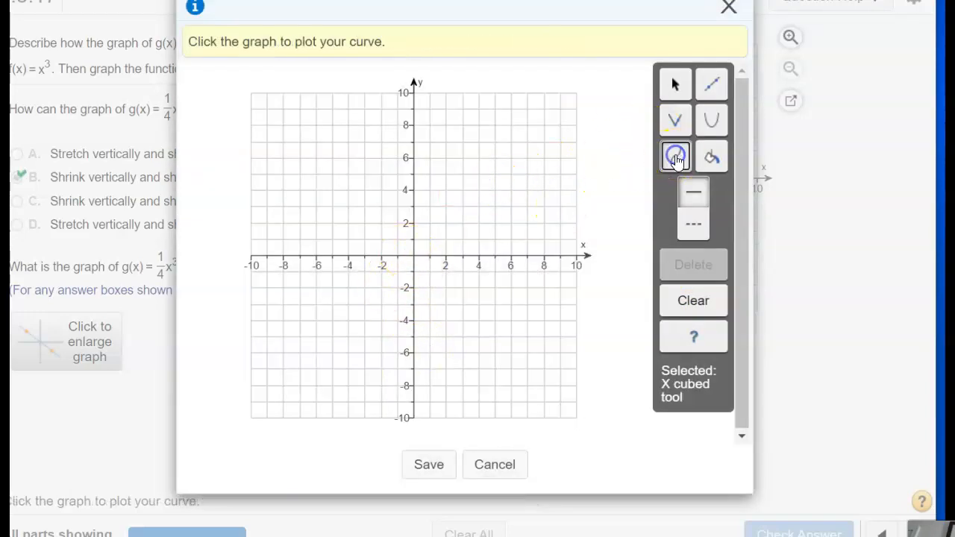
left_click(668, 160)
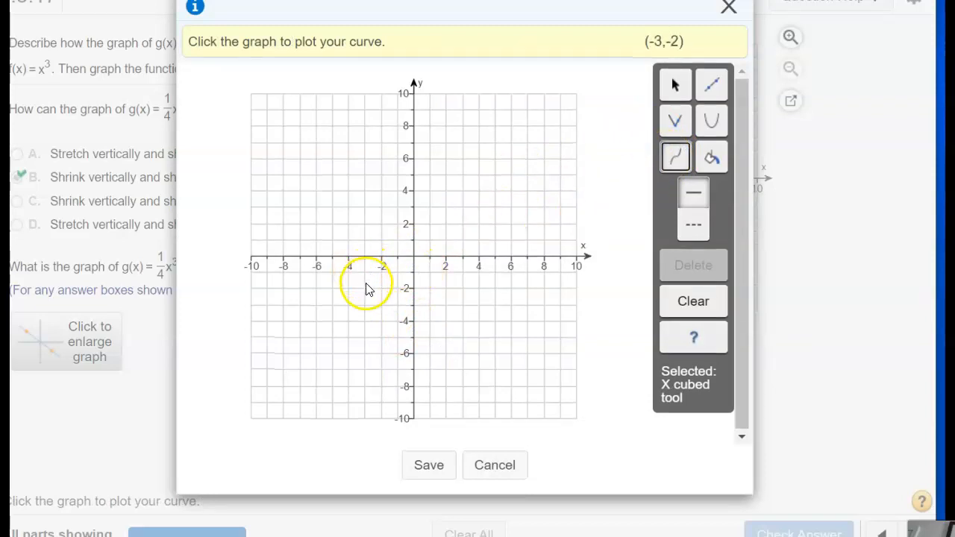
left_click(382, 383)
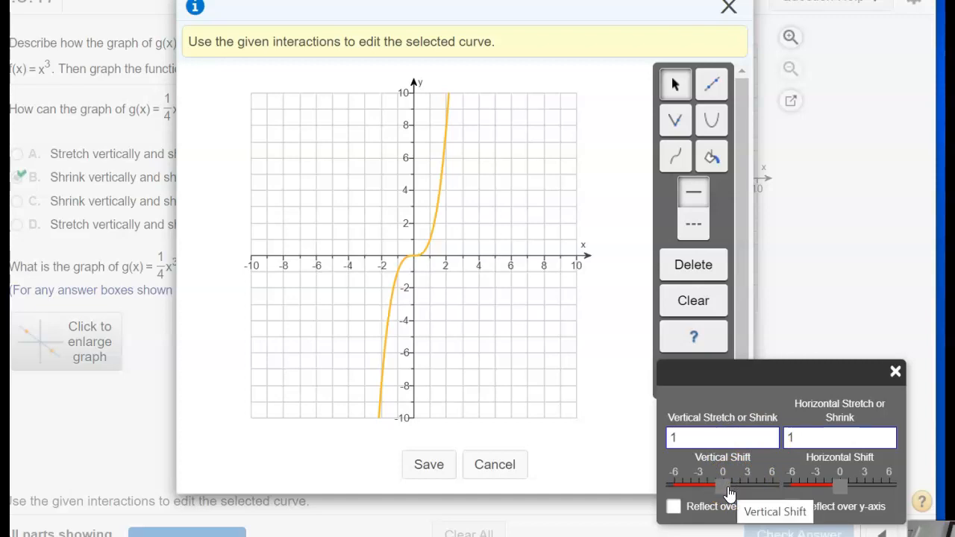
Set the cubic curve's vertical shift to −6 and its vertical stretch or shrink factor to 1/4.
left_click_drag(730, 493, 679, 489)
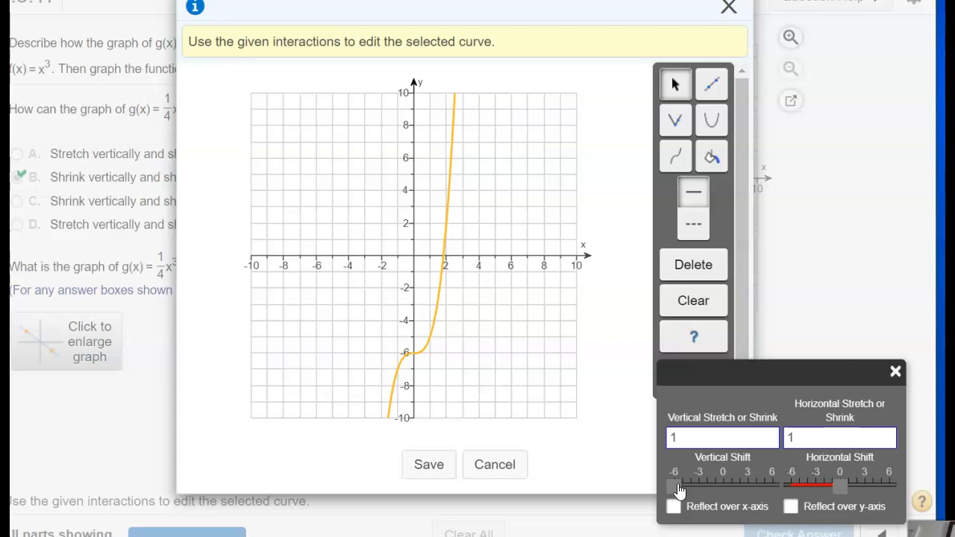
left_click(709, 438)
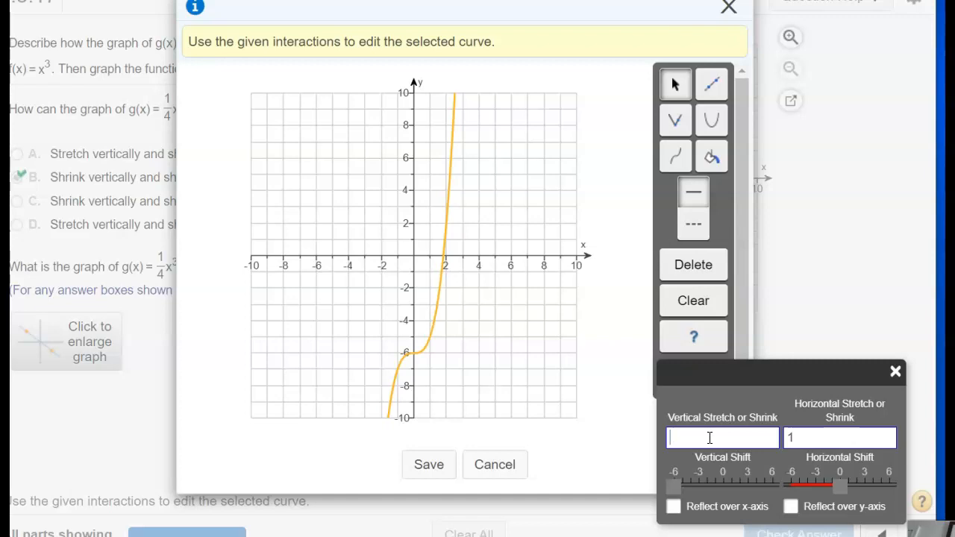
type("/4")
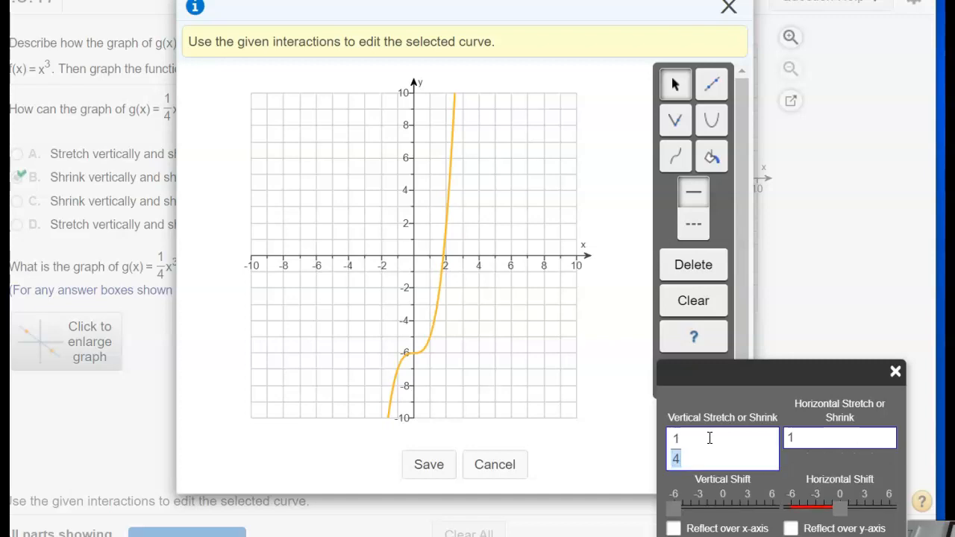
left_click(735, 433)
left_click(740, 456)
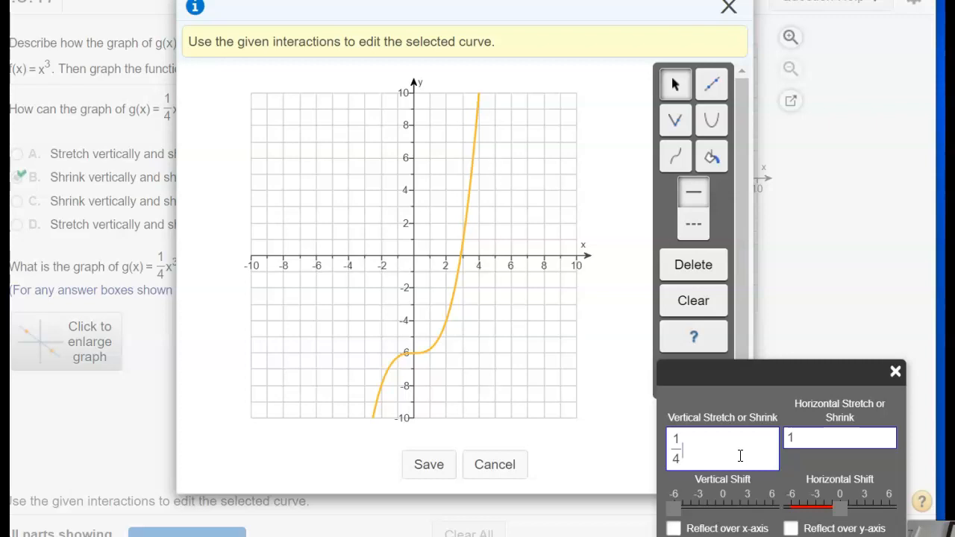
Save the graph of g(x) to the question and check the answer.
left_click(438, 469)
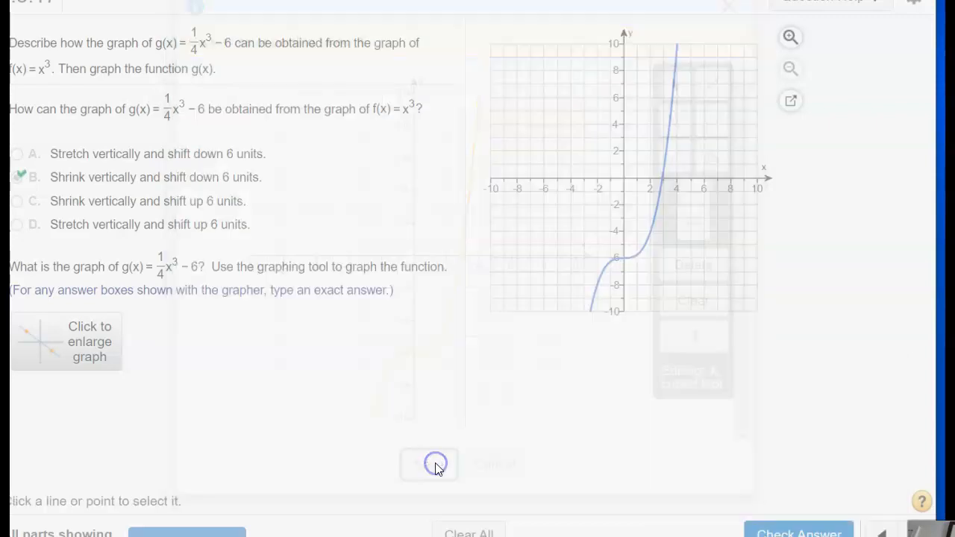
left_click(765, 527)
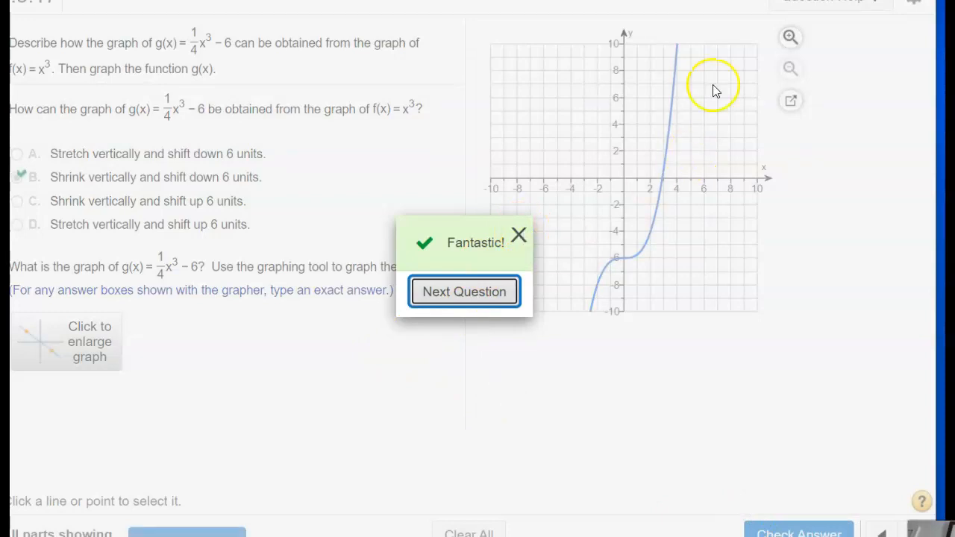
double_click(920, 532)
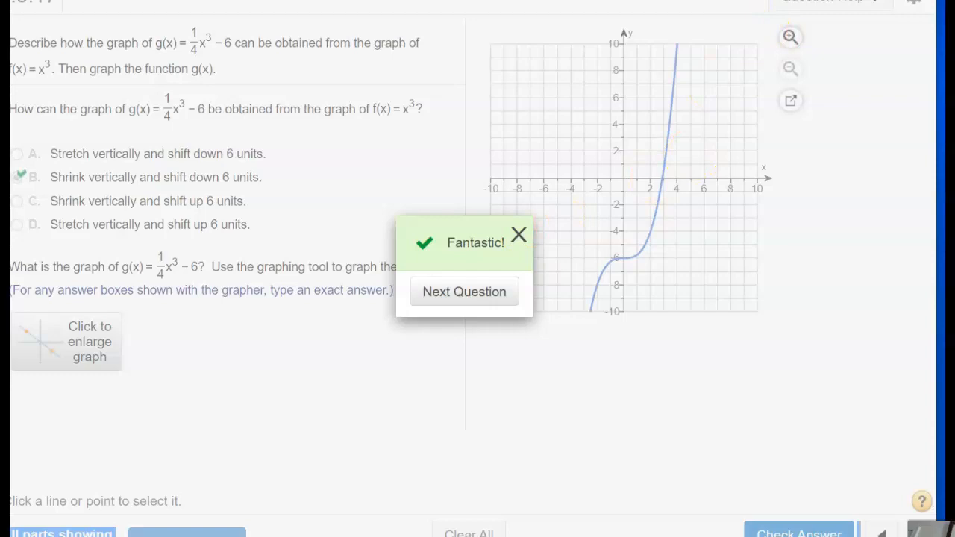
left_click(678, 3)
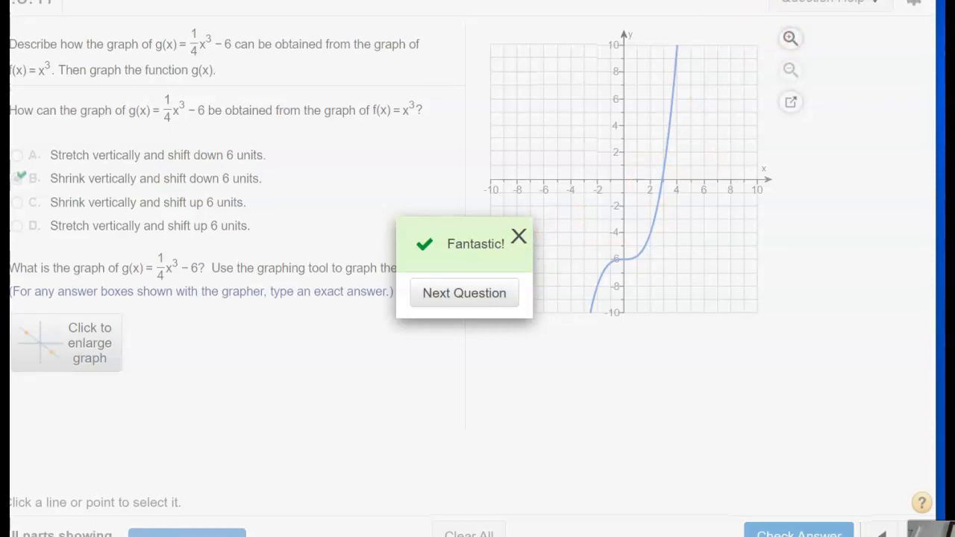